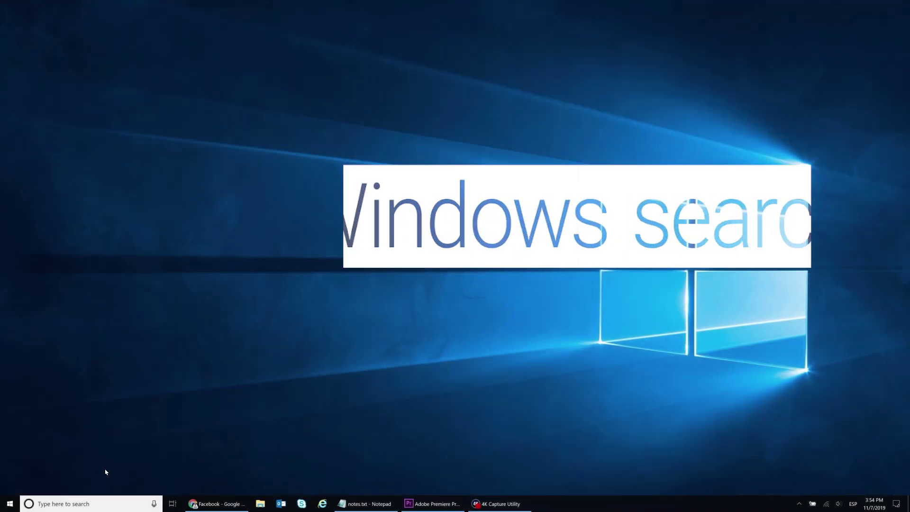
Find Manage BitLocker through Windows search and suspend protection on drive C.
click(105, 504)
text(bitloc)
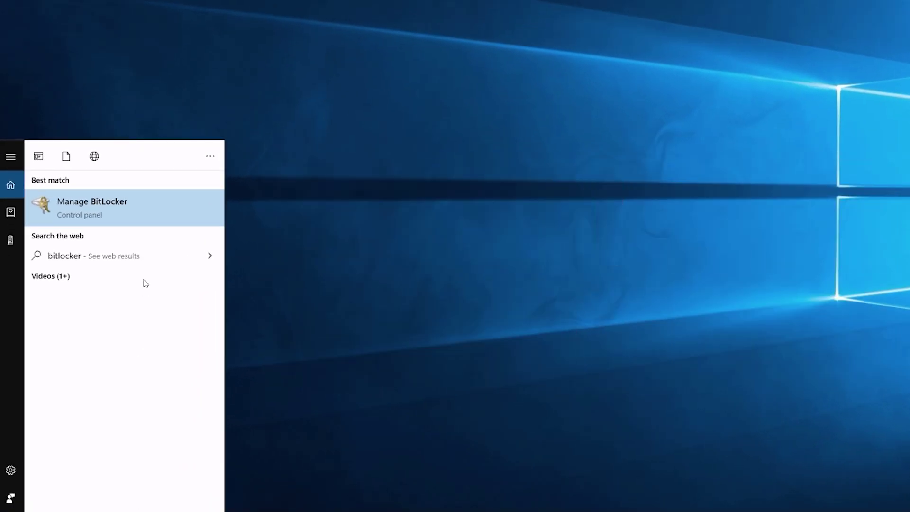
click(144, 205)
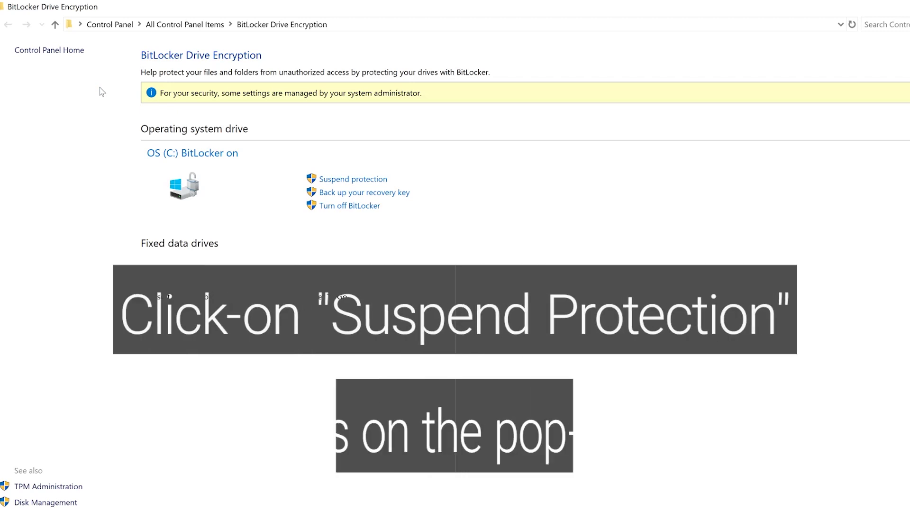
click(327, 182)
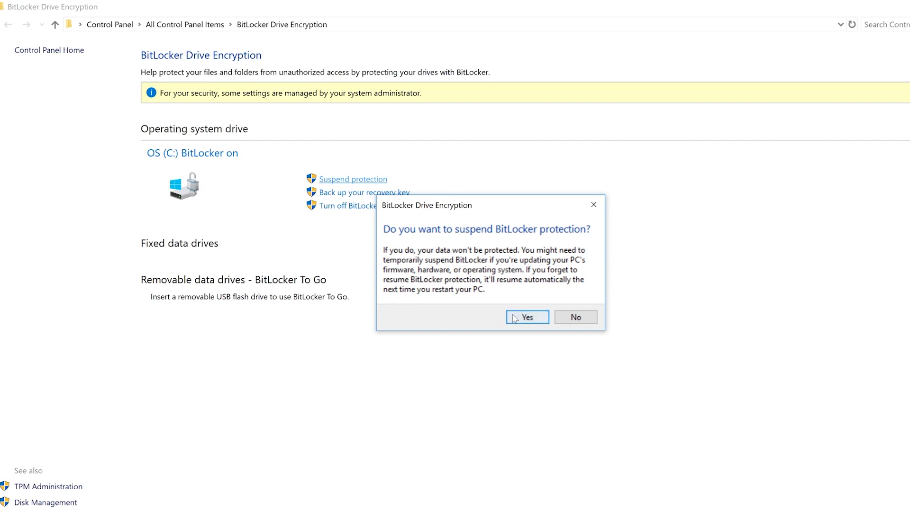
click(527, 317)
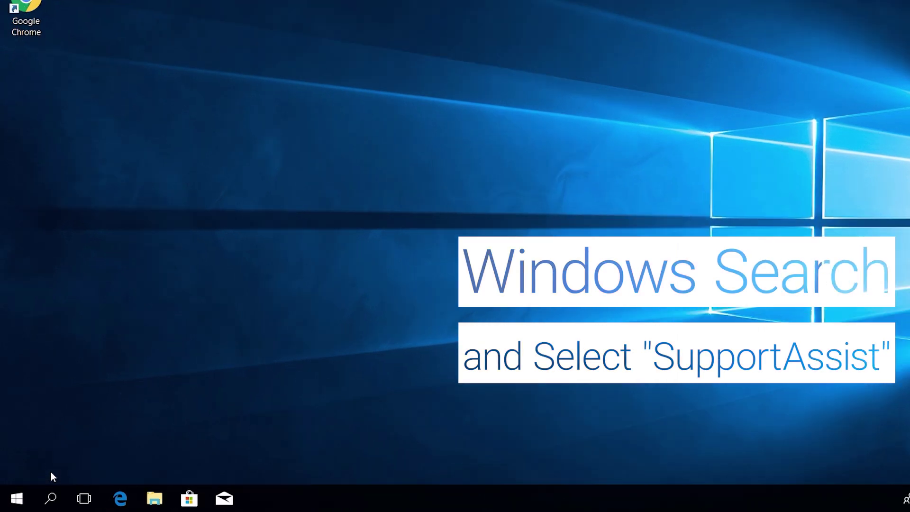
Launch SupportAssist from Start and run the update check.
click(14, 500)
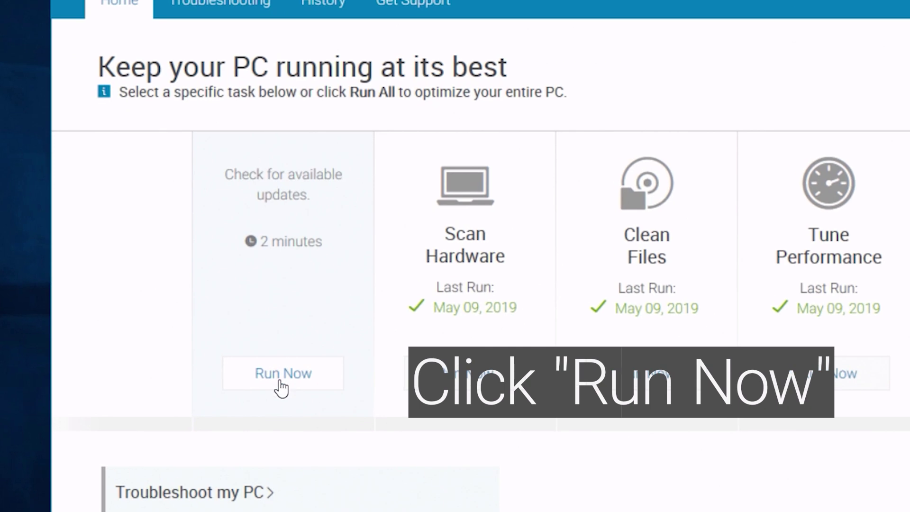
click(208, 313)
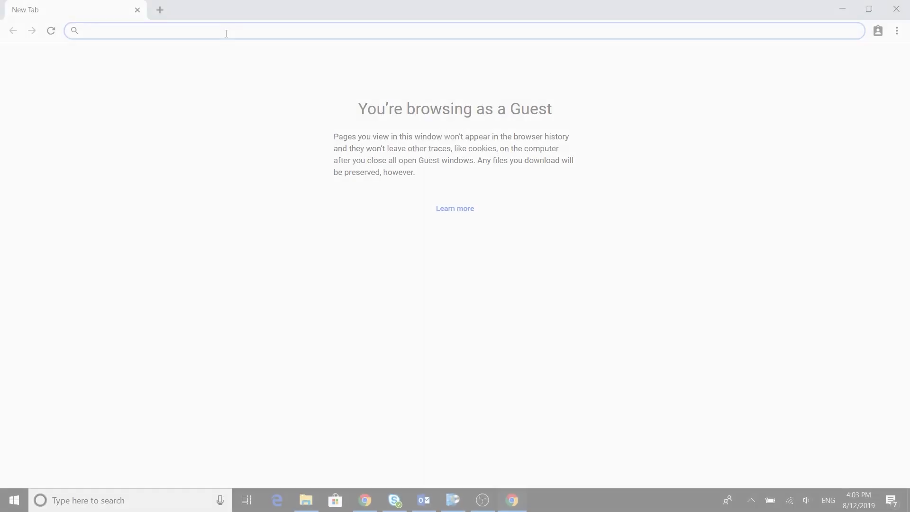
text(www.dell.com/support)
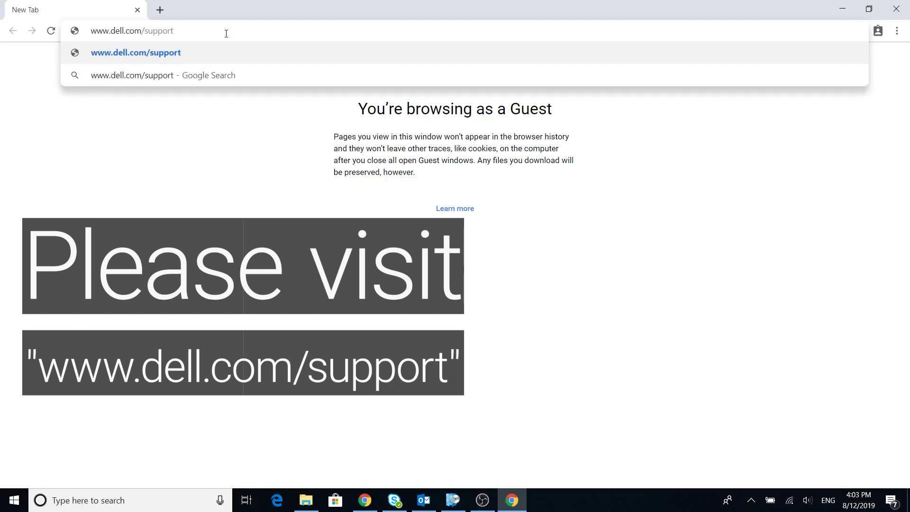
key(Return)
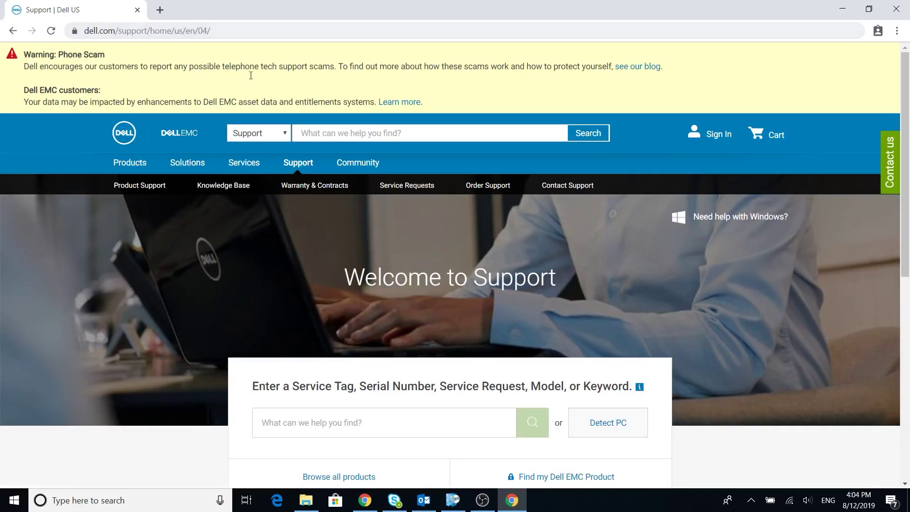
click(615, 422)
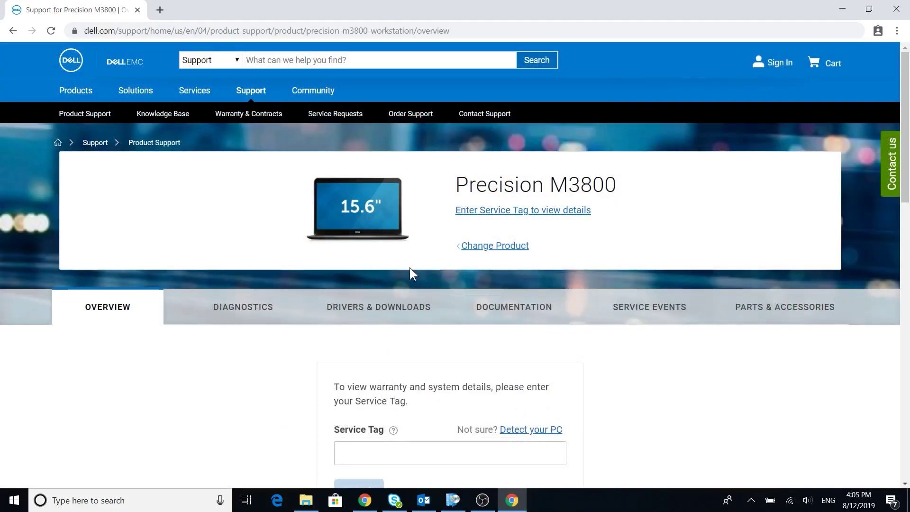
click(388, 309)
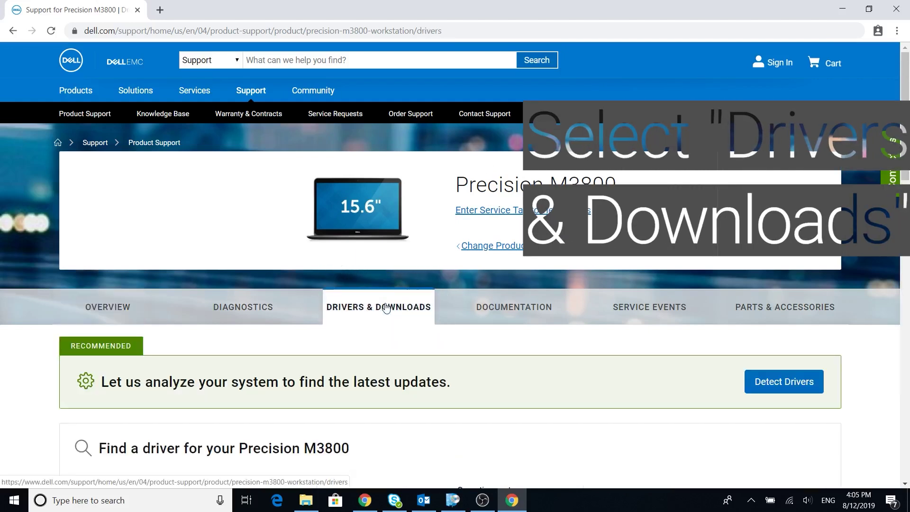
scroll(387, 309, down, 3)
scroll(385, 304, down, 2)
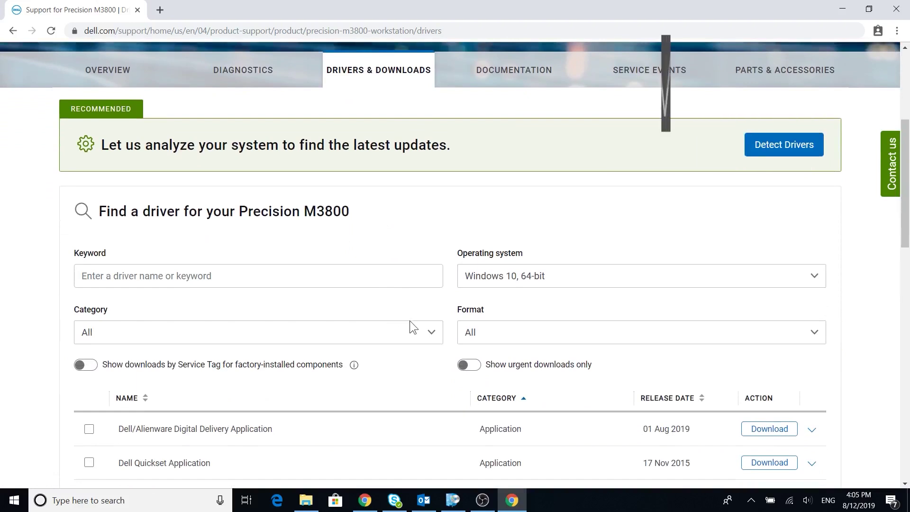
Filter drivers to Video and download the nVIDIA GeForce GTX and Quadro graphic Driver.
click(429, 332)
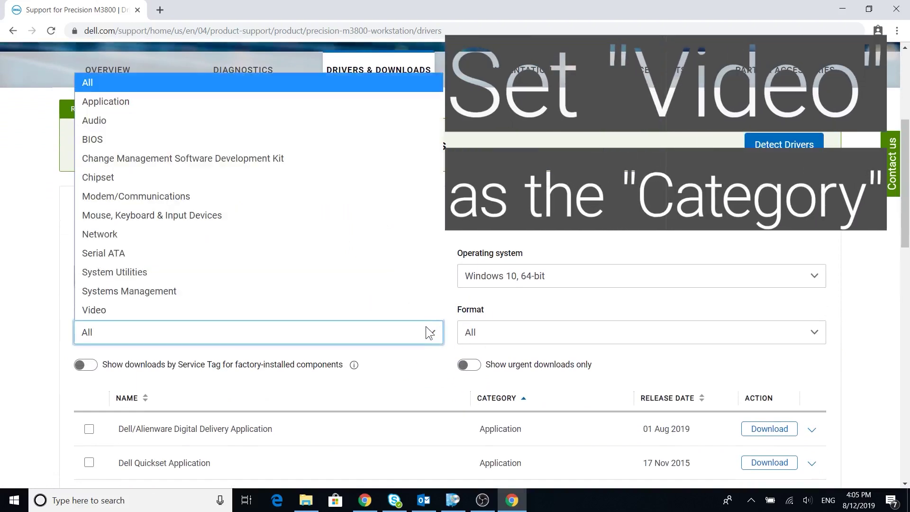
click(418, 314)
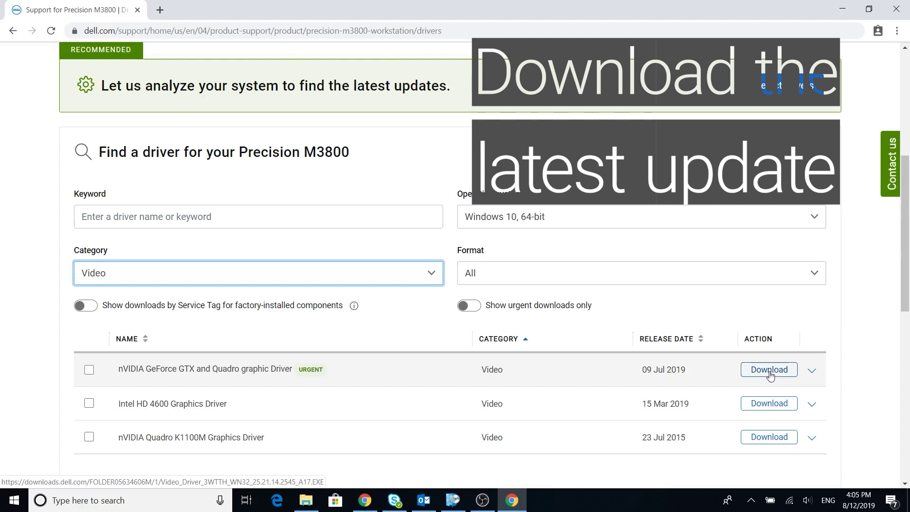
click(769, 369)
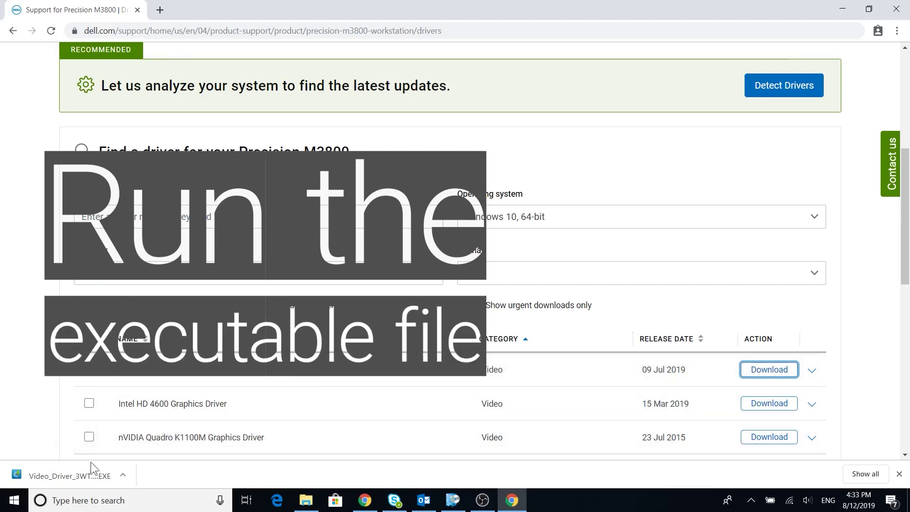
Run the downloaded video driver .EXE and start INSTALL in Dell Update Package.
click(89, 475)
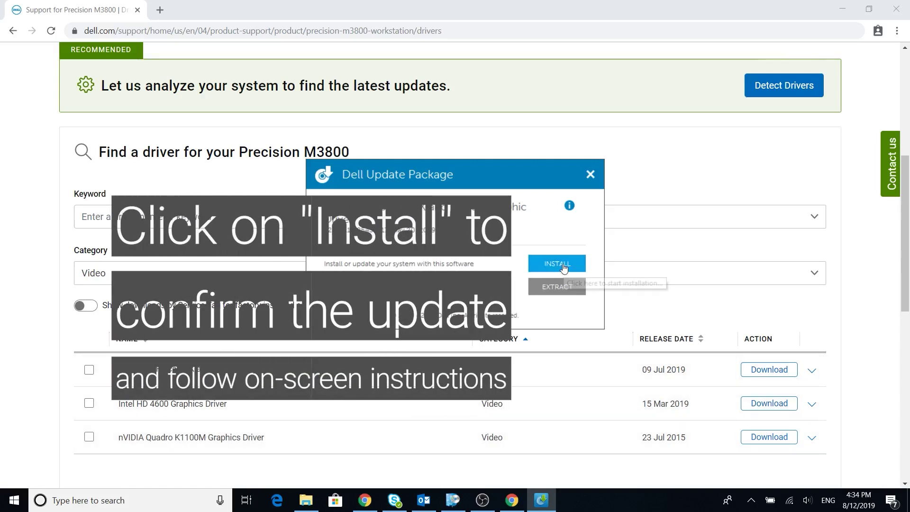
click(557, 263)
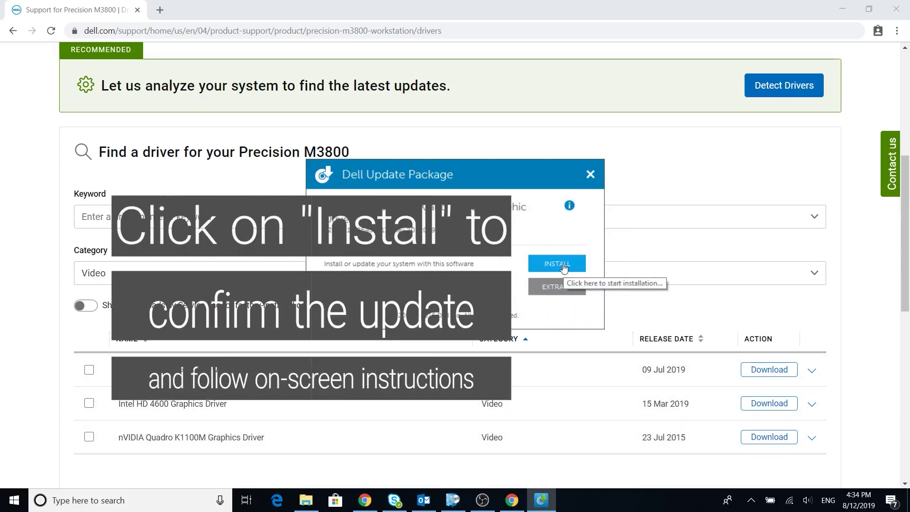